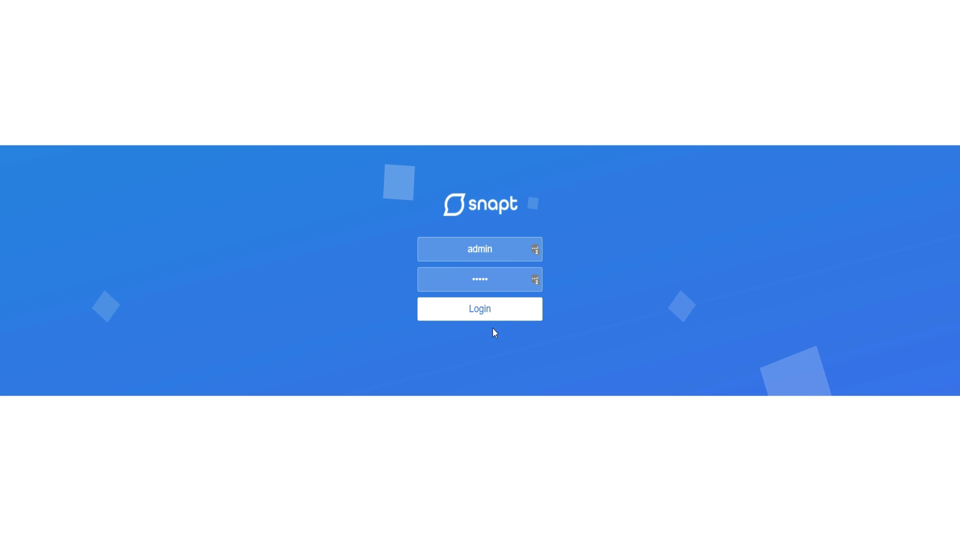
Log in to the Snapt interface with the prefilled administrator credentials.
{"action": "left_click", "coordinate": [489, 315]}
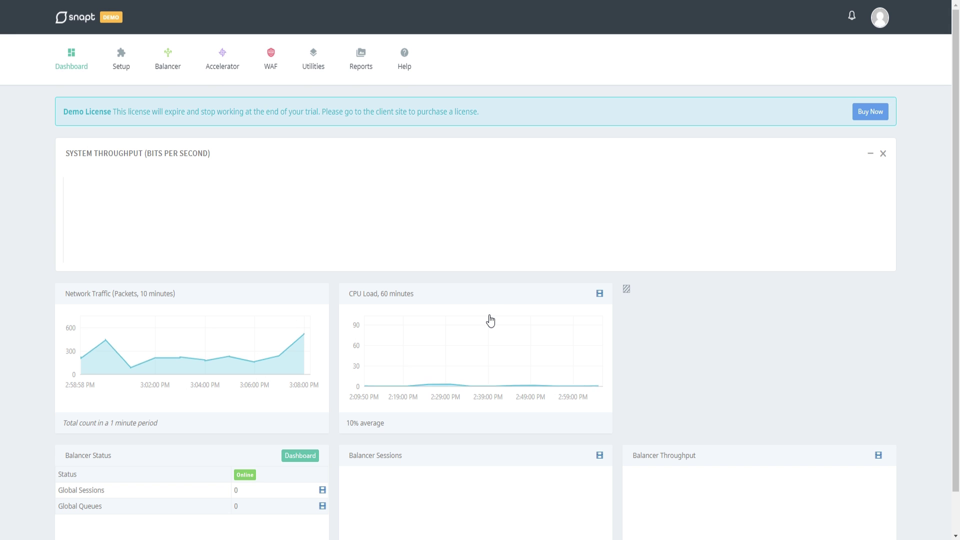
{"action": "mouse_move", "coordinate": [87, 72]}
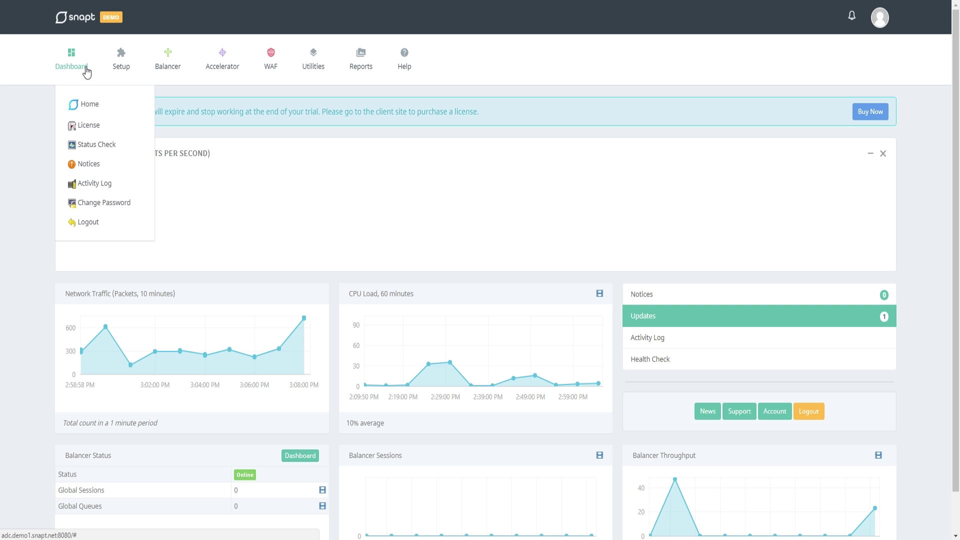
{"action": "mouse_move", "coordinate": [118, 71]}
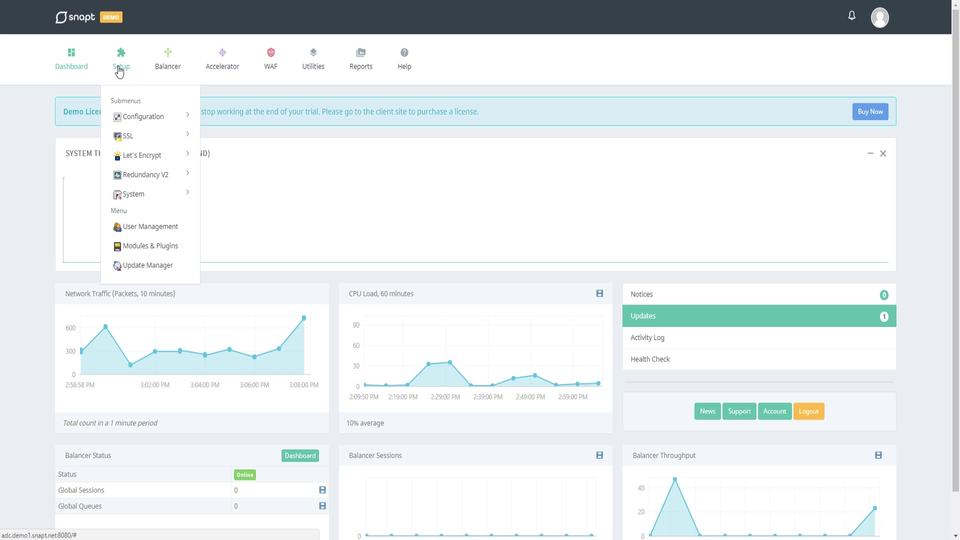
{"action": "mouse_move", "coordinate": [129, 143]}
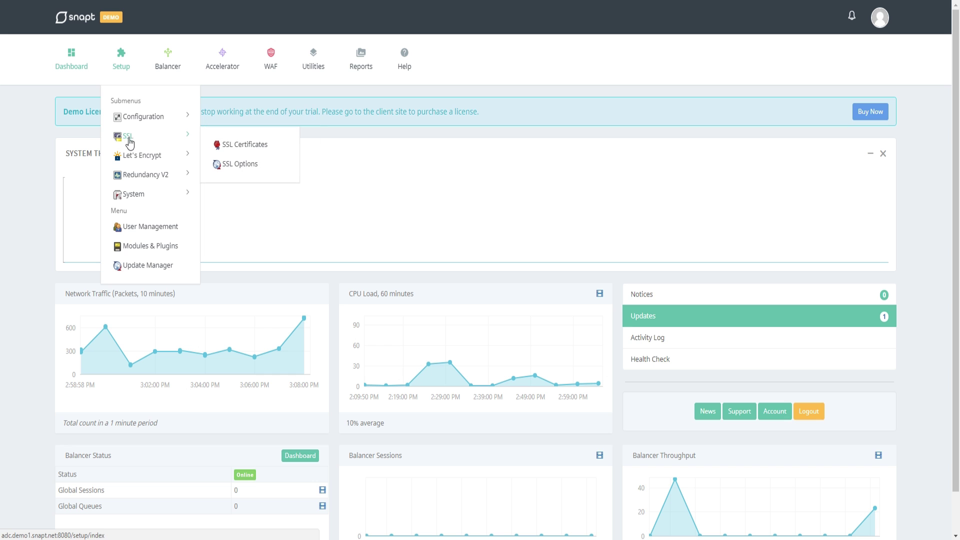
{"action": "mouse_move", "coordinate": [130, 180]}
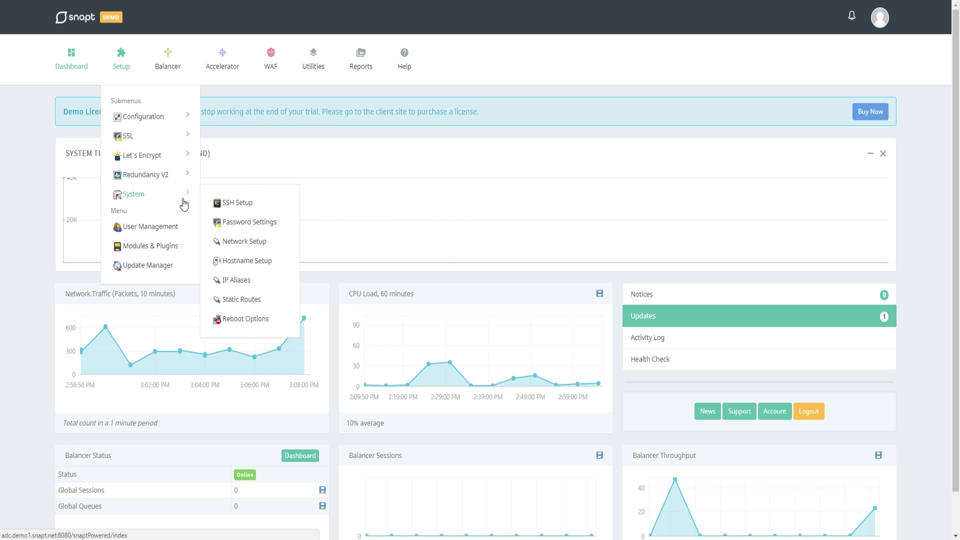
{"action": "mouse_move", "coordinate": [313, 74]}
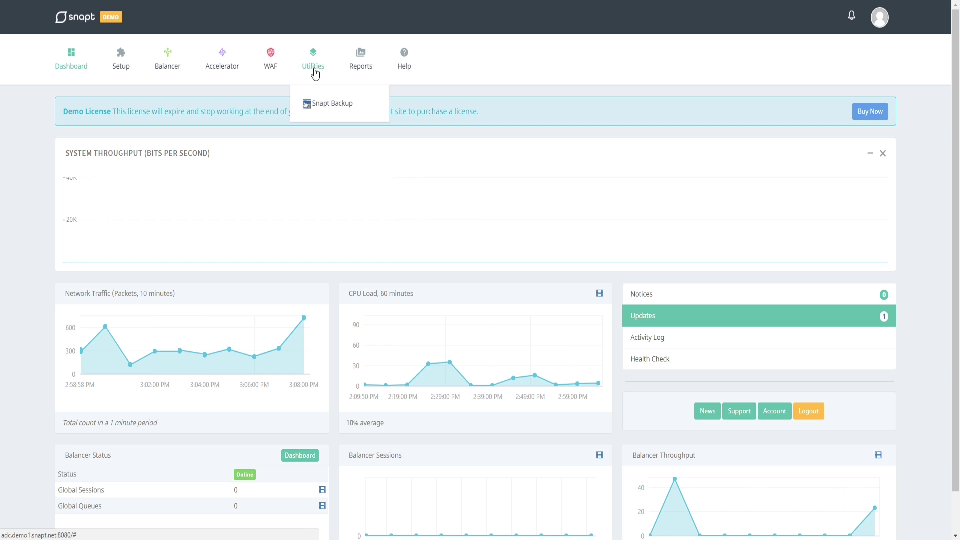
{"action": "mouse_move", "coordinate": [358, 74]}
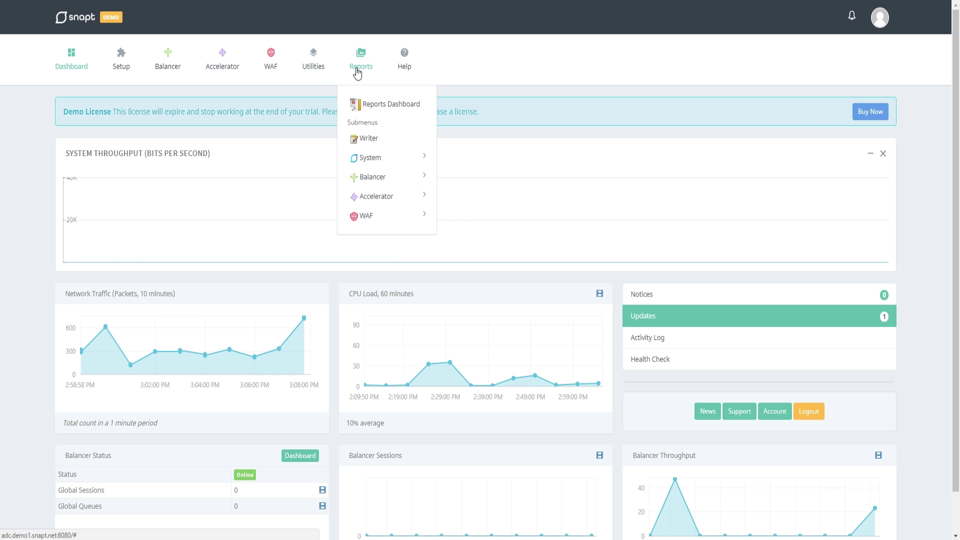
{"action": "mouse_move", "coordinate": [400, 76]}
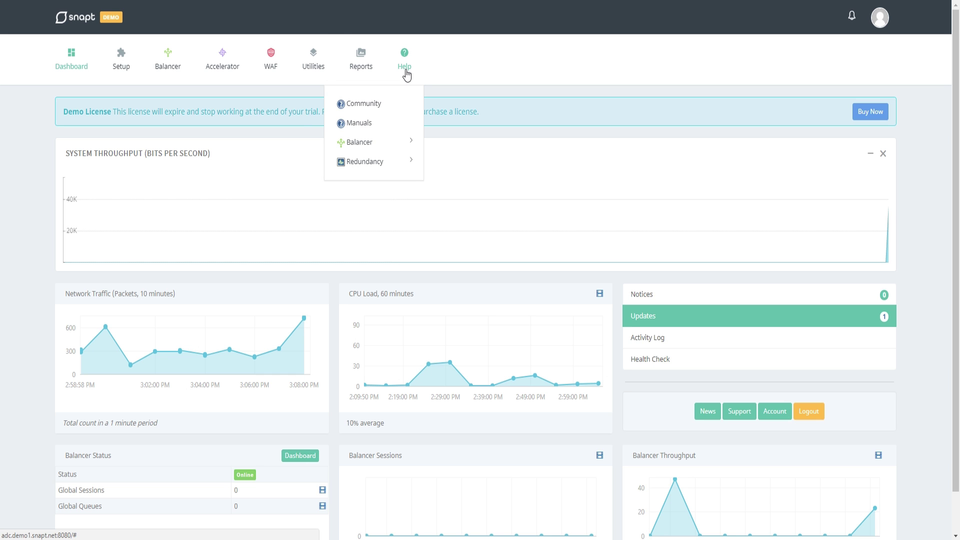
From the Balancer dashboard, start creating a load balancer with the HTTP wizard.
{"action": "mouse_move", "coordinate": [167, 61]}
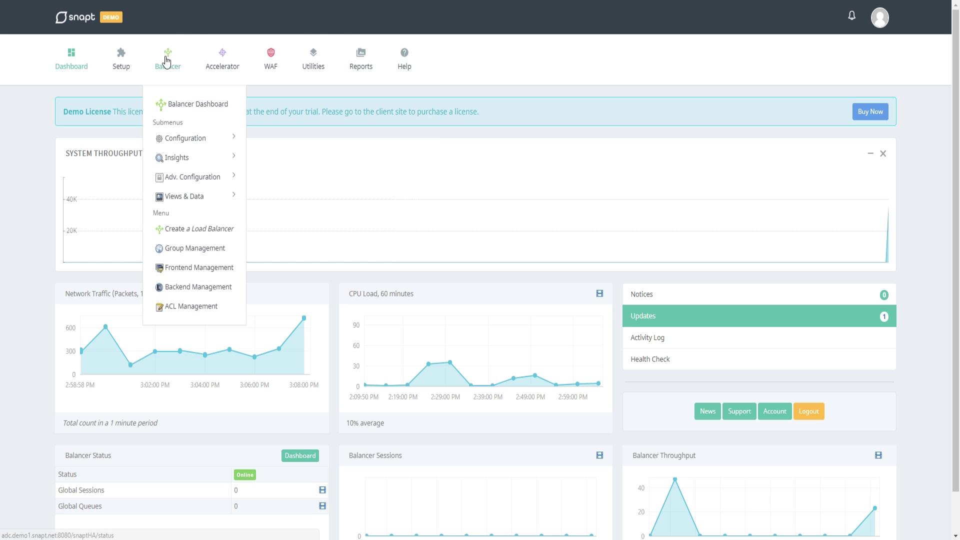
{"action": "left_click", "coordinate": [175, 106]}
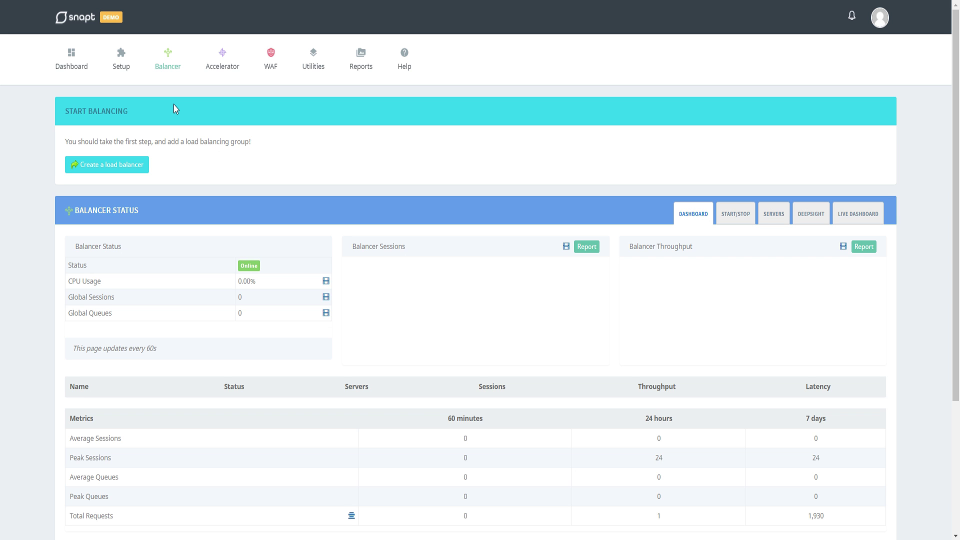
{"action": "left_click", "coordinate": [118, 167]}
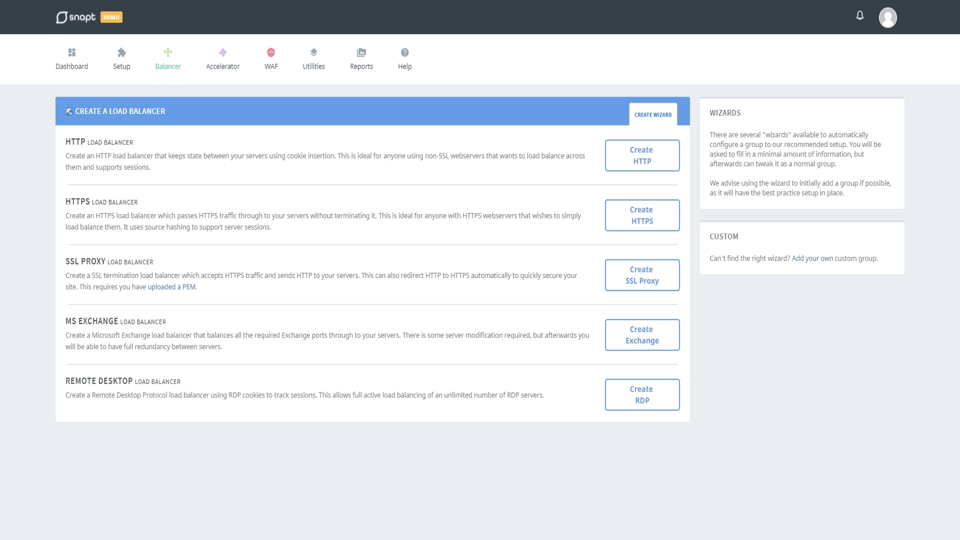
{"action": "left_click", "coordinate": [619, 154]}
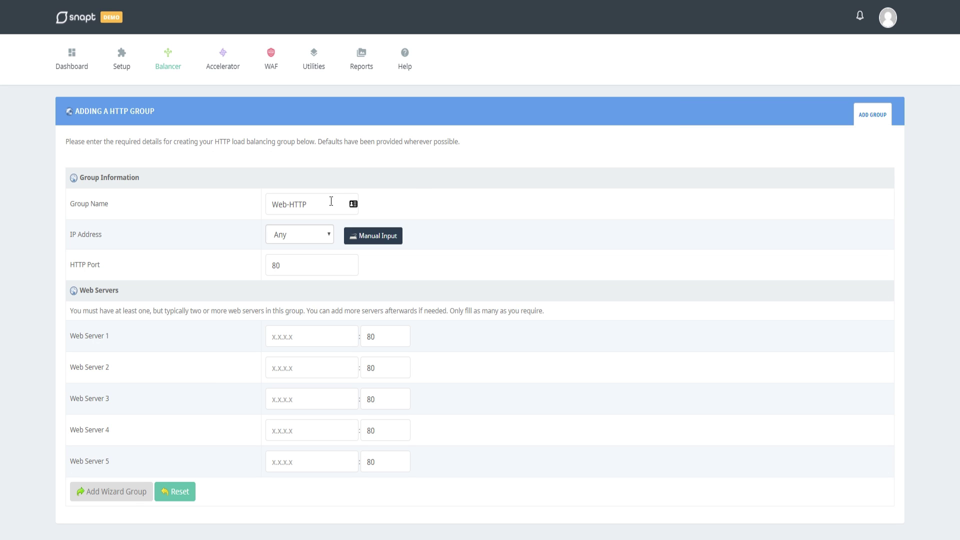
Set the Web-HTTP group's IP address to 127.0.0.1 and its HTTP port to 81.
{"action": "left_click", "coordinate": [326, 238]}
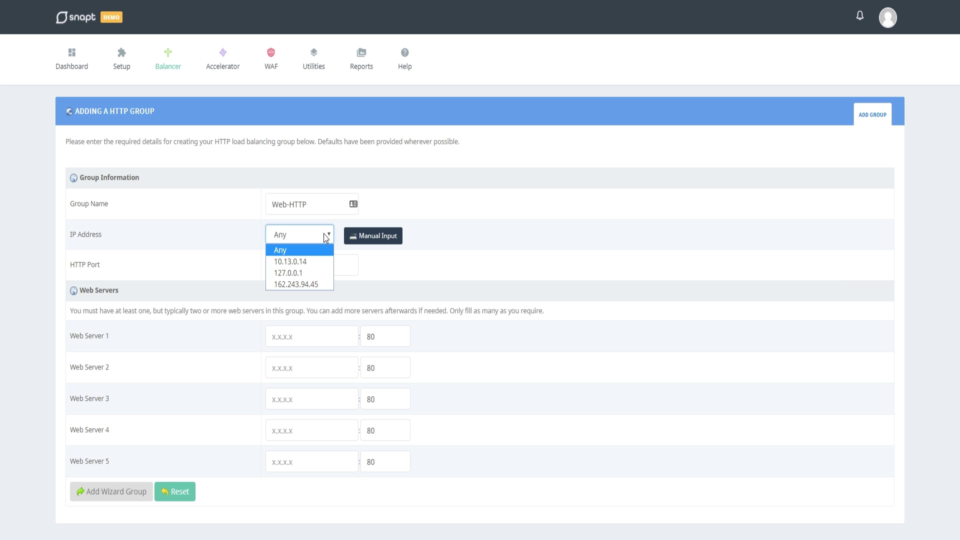
{"action": "left_click", "coordinate": [316, 272]}
{"action": "left_click", "coordinate": [316, 273]}
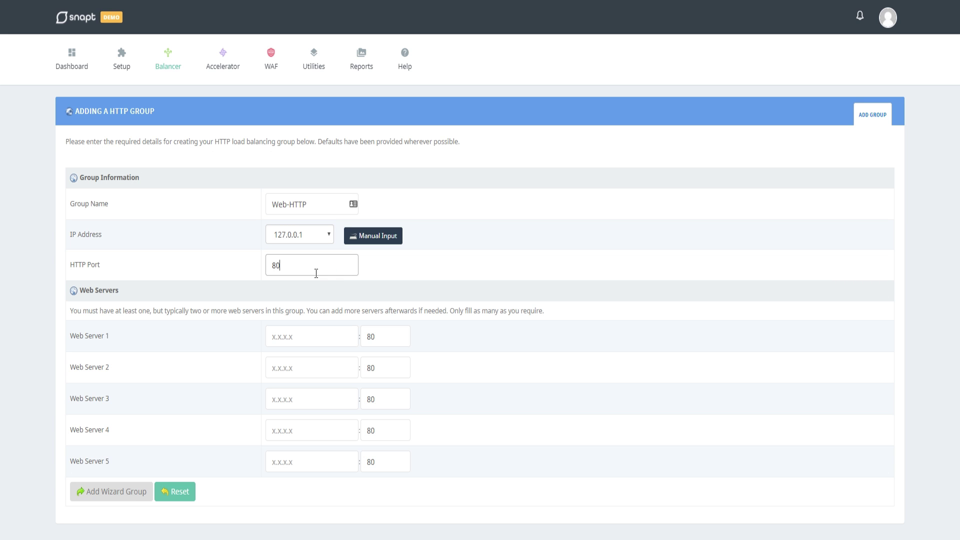
{"action": "type", "text": "1"}
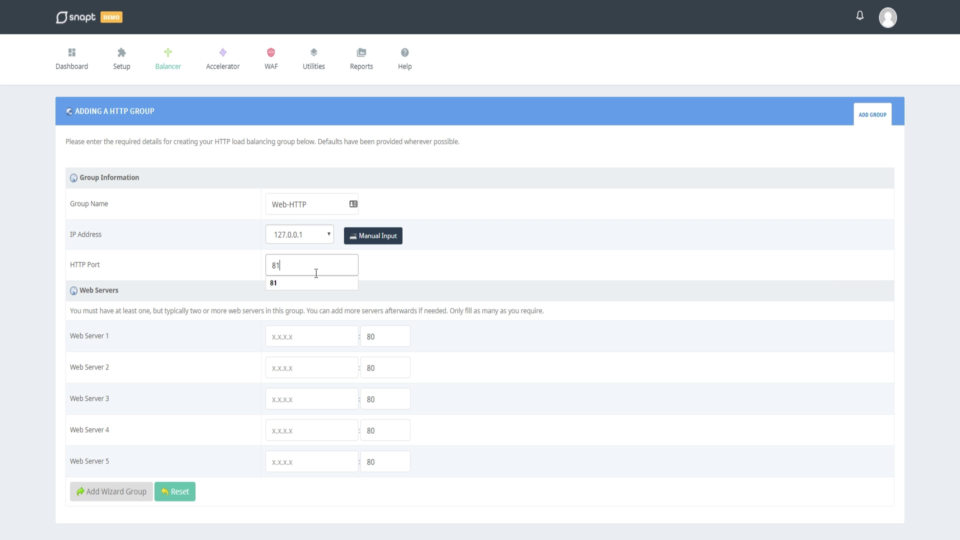
Set Web Server 1 of the HTTP group to 127.0.0.1 on port 8080.
{"action": "left_click", "coordinate": [315, 336]}
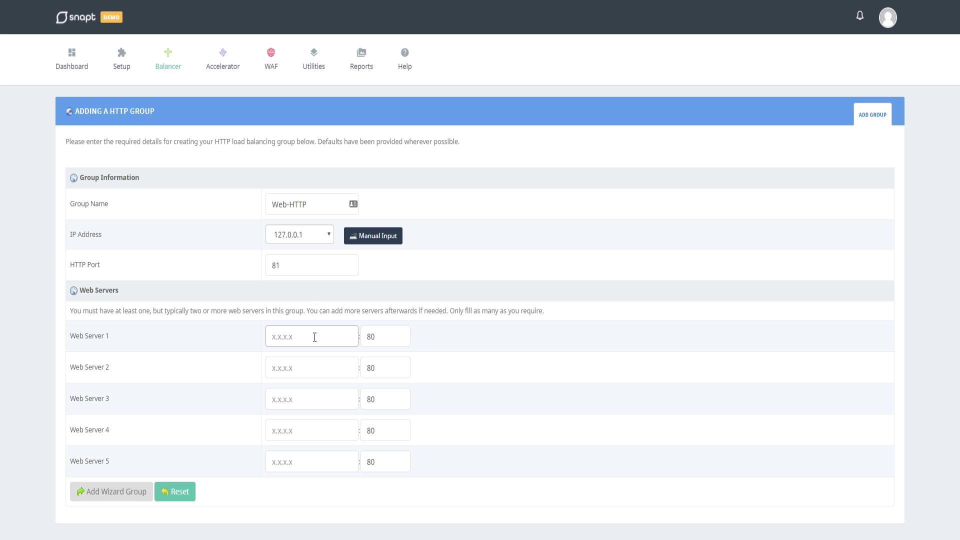
{"action": "type", "text": "127"}
{"action": "key", "text": "Down"}
{"action": "key", "text": "Return"}
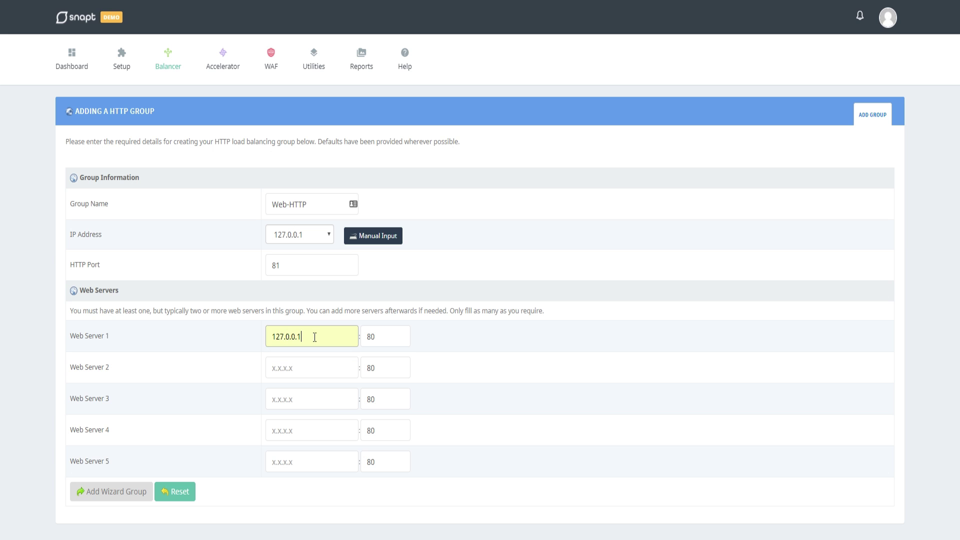
{"action": "left_click", "coordinate": [404, 337]}
{"action": "type", "text": "80"}
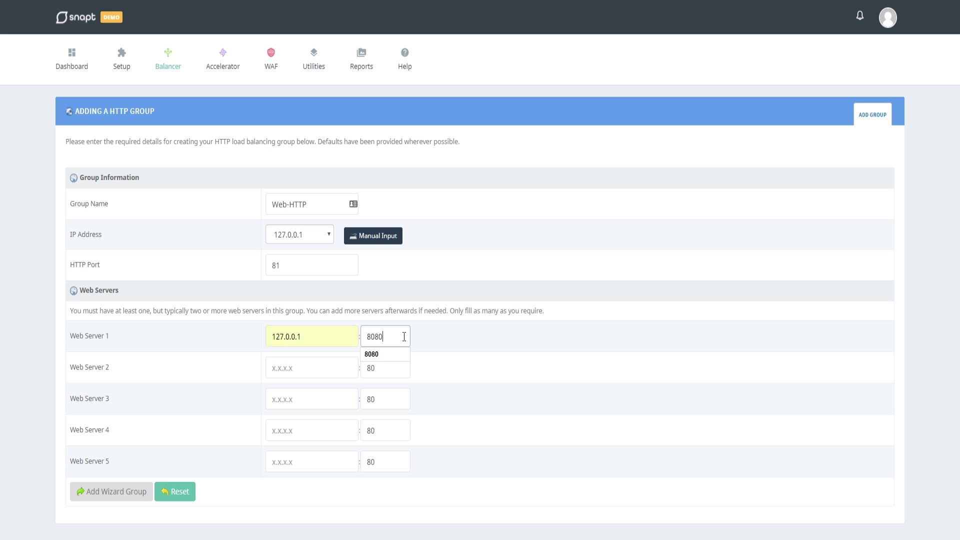
{"action": "left_click", "coordinate": [402, 354]}
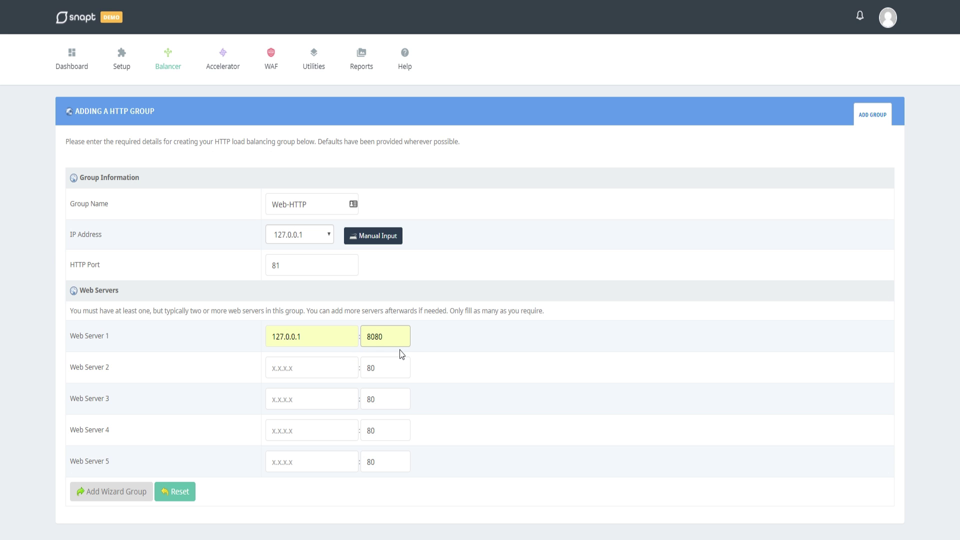
Add the Web-HTTP wizard group and start the Balancer.
{"action": "left_click", "coordinate": [103, 497]}
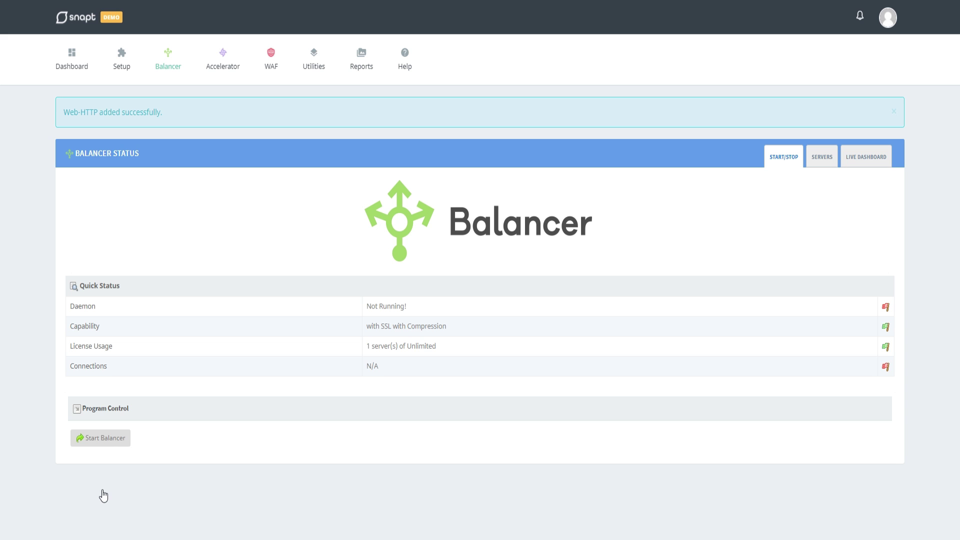
{"action": "left_click", "coordinate": [93, 442]}
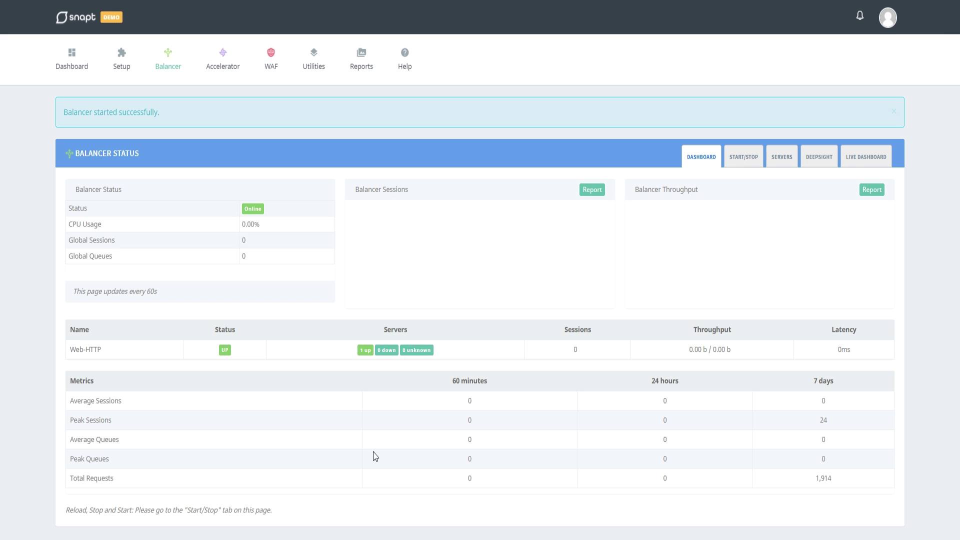
{"action": "left_click", "coordinate": [772, 163]}
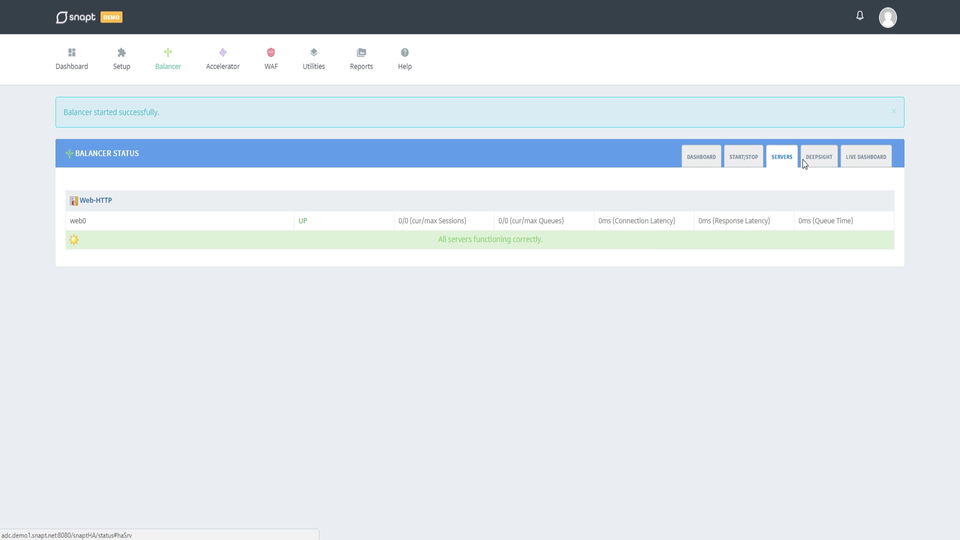
{"action": "left_click", "coordinate": [818, 157]}
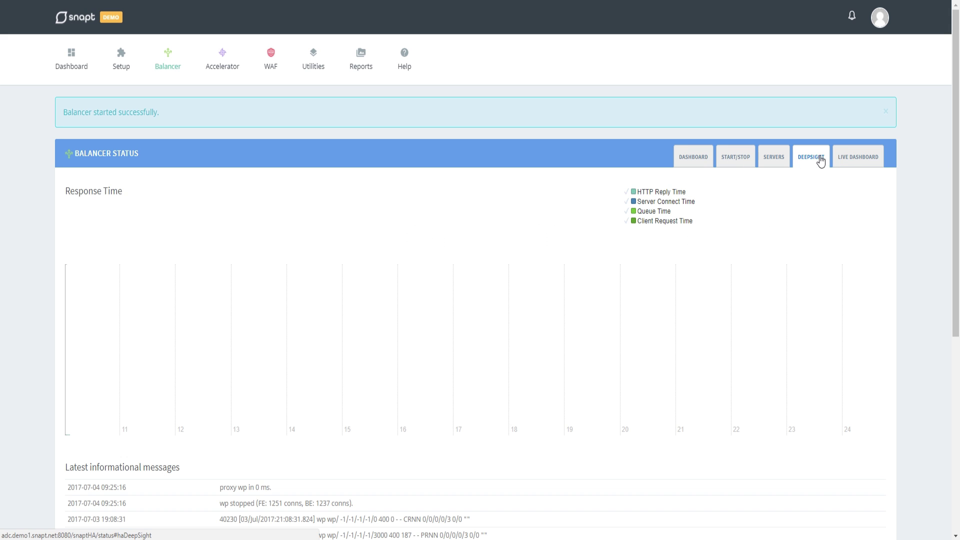
{"action": "left_click", "coordinate": [853, 160]}
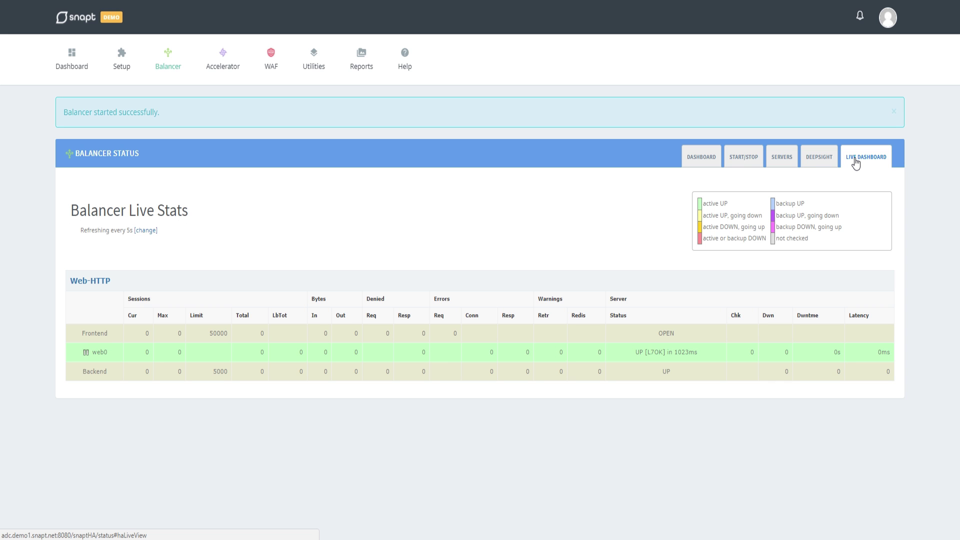
Start the Accelerator's Quick Setup and accept the basic options: 10000 connections, 2 processors, with logging, compression and caching enabled.
{"action": "mouse_move", "coordinate": [222, 60]}
{"action": "left_click", "coordinate": [239, 111]}
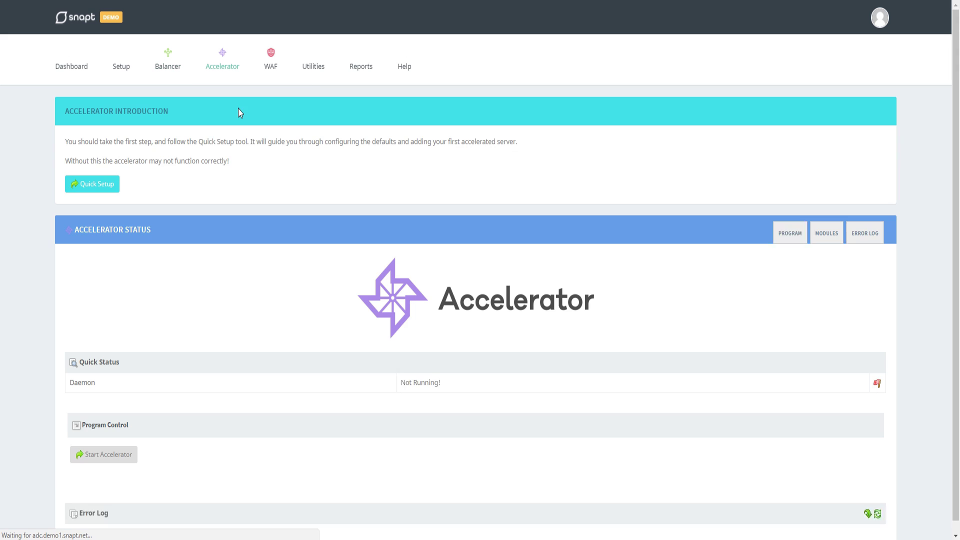
{"action": "left_click", "coordinate": [93, 184]}
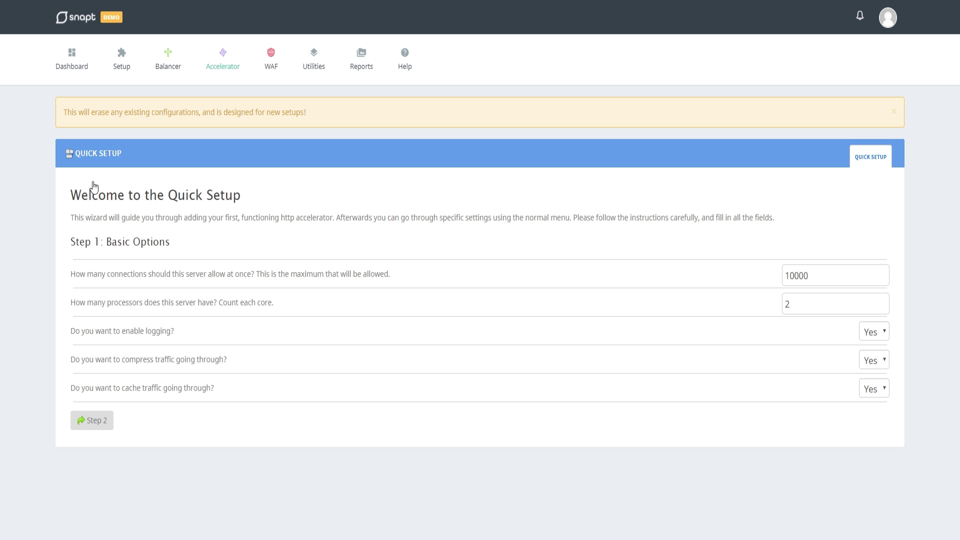
{"action": "left_click", "coordinate": [91, 431]}
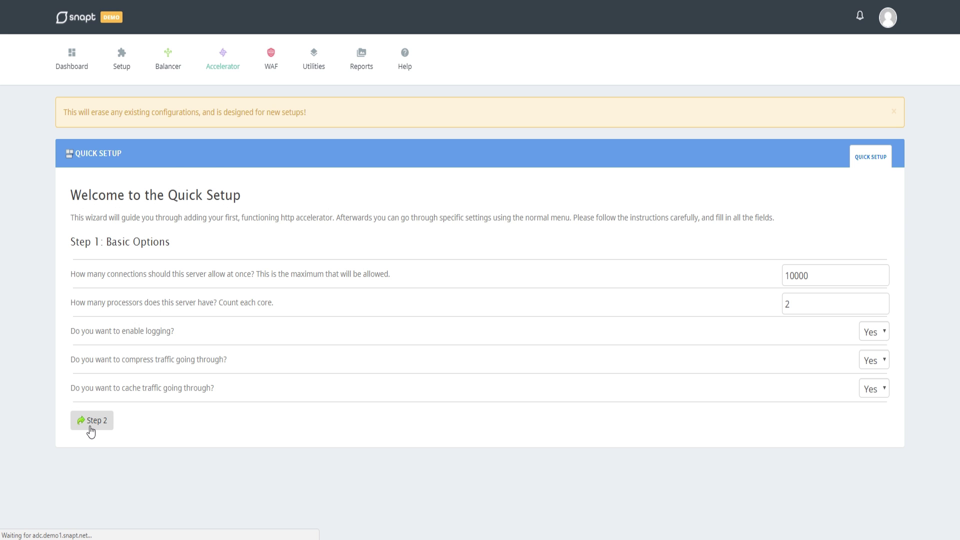
Add 127.0.0.1 on port 81 as the Accelerator's first upstream server and submit the upstream list.
{"action": "left_click", "coordinate": [107, 260]}
{"action": "left_click", "coordinate": [105, 281]}
{"action": "left_click", "coordinate": [200, 264]}
{"action": "type", "text": "1"}
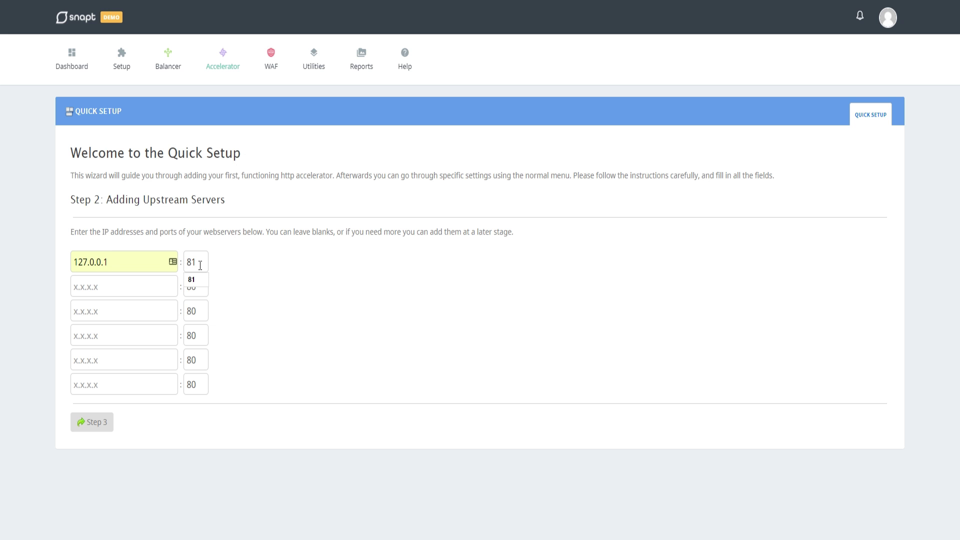
{"action": "left_click", "coordinate": [106, 429]}
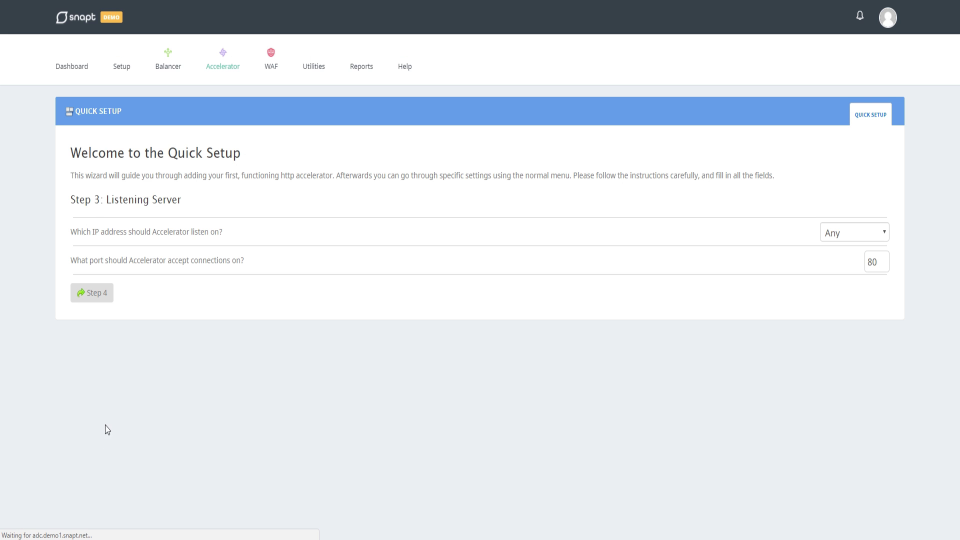
Finish the Quick Setup with the Accelerator listening on any IP address and port 80, and start the Accelerator.
{"action": "left_click", "coordinate": [95, 300]}
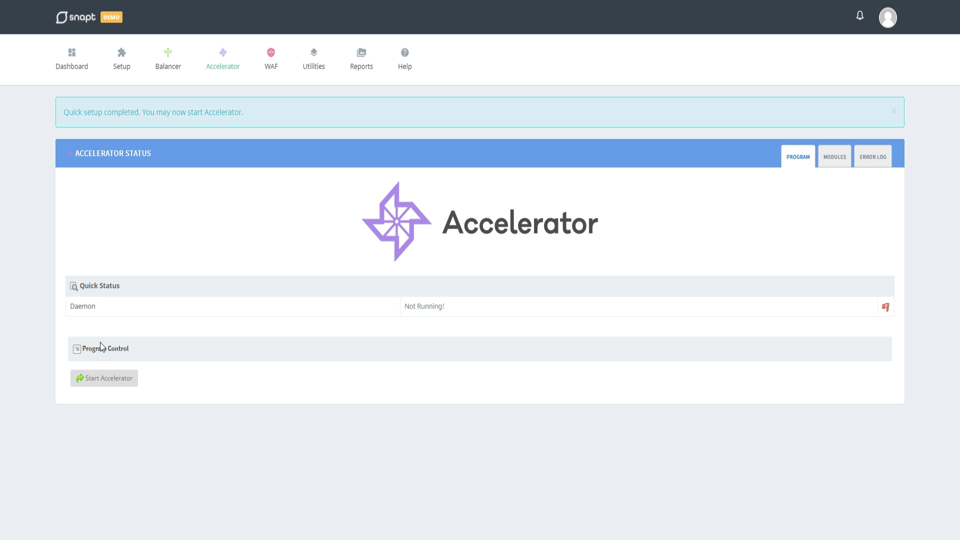
{"action": "left_click", "coordinate": [101, 378]}
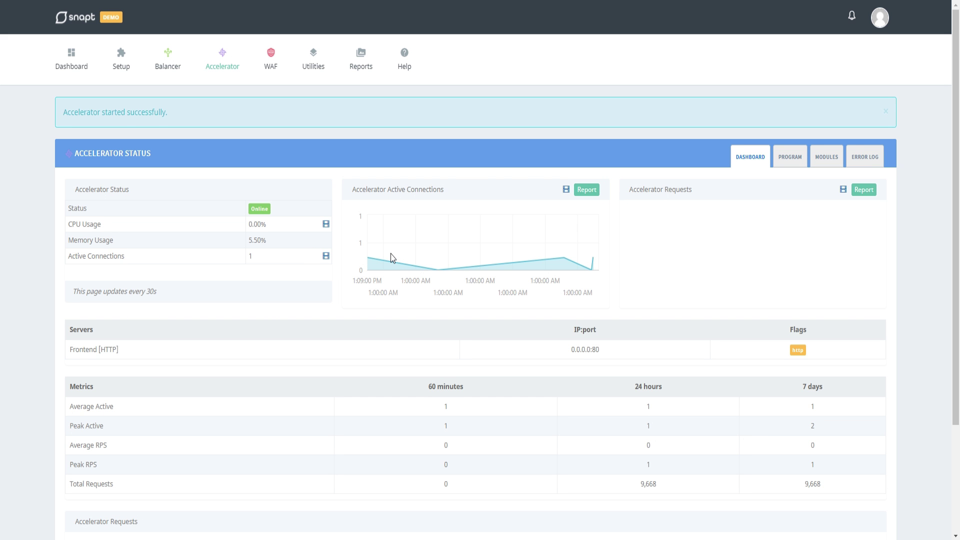
Save the Accelerator's global PageSpeed settings with PageSpeed set to On.
{"action": "mouse_move", "coordinate": [226, 68]}
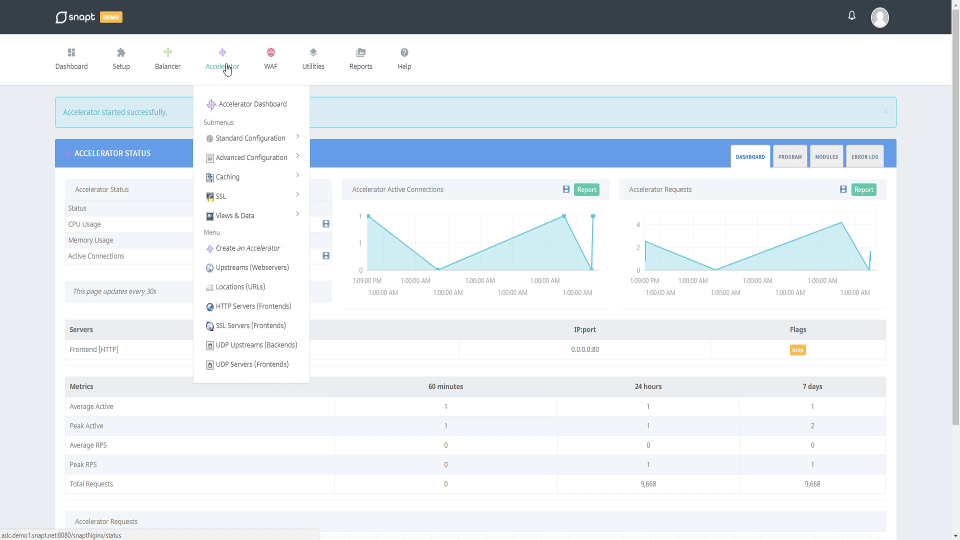
{"action": "mouse_move", "coordinate": [245, 138]}
{"action": "left_click", "coordinate": [349, 208]}
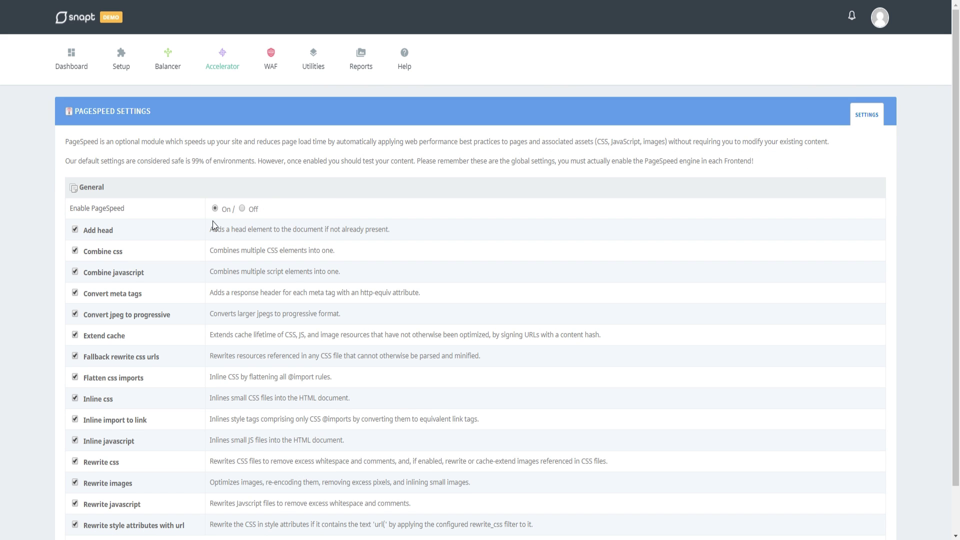
{"action": "scroll", "coordinate": [213, 221], "scroll_direction": "down", "scroll_amount": 1}
{"action": "left_click", "coordinate": [85, 509]}
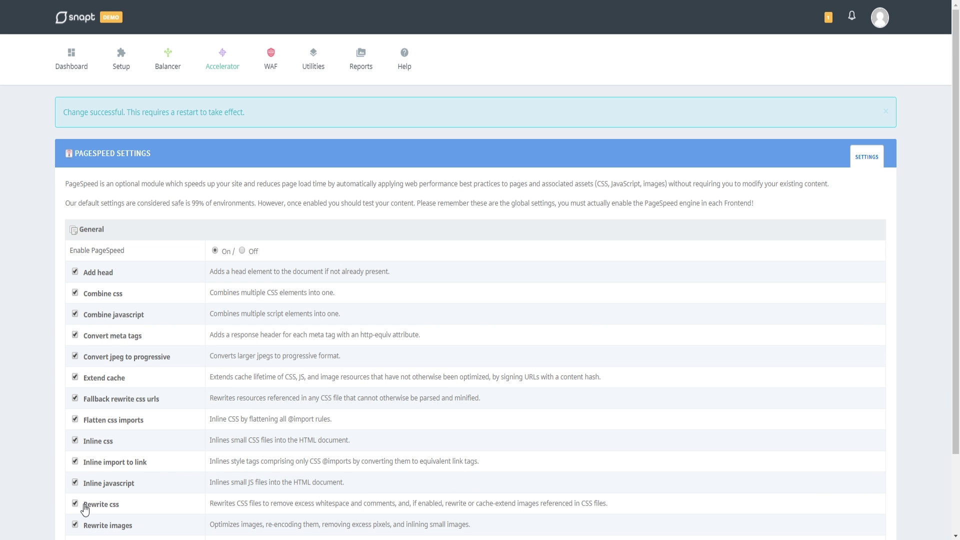
In the Accelerator's Frontend HTTP server settings, set WAF Content Protection to Enabled and WAF Triggers to default.
{"action": "mouse_move", "coordinate": [224, 64]}
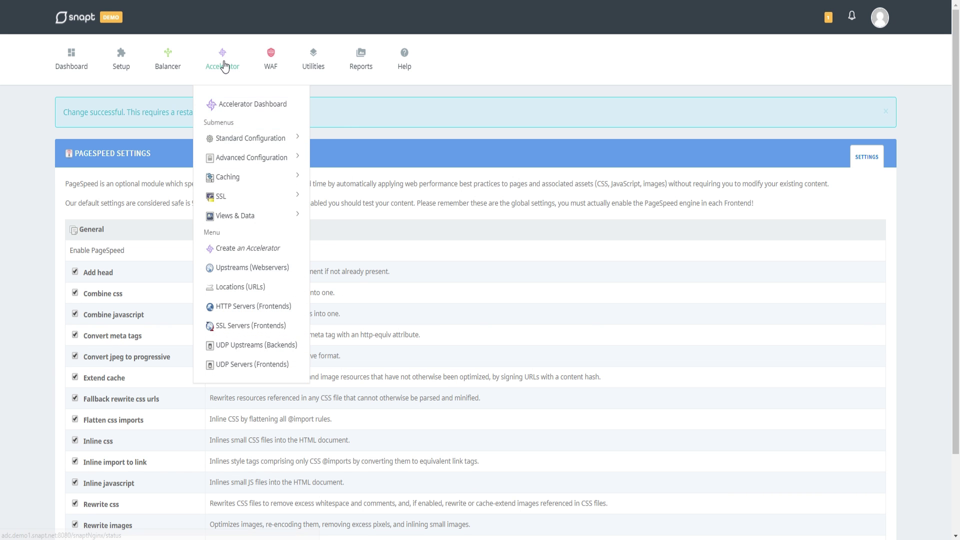
{"action": "left_click", "coordinate": [234, 310]}
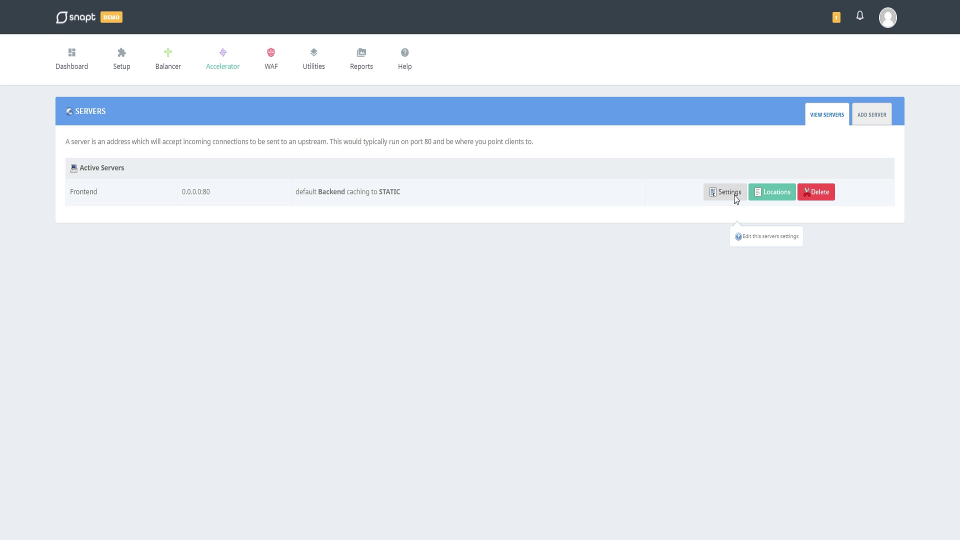
{"action": "left_click", "coordinate": [736, 199]}
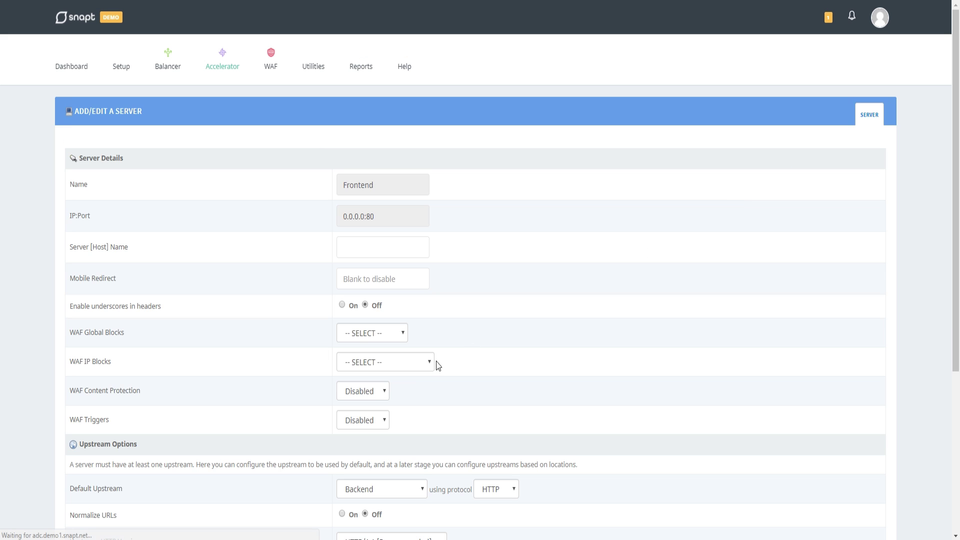
{"action": "left_click", "coordinate": [371, 391]}
{"action": "left_click", "coordinate": [368, 418]}
{"action": "left_click", "coordinate": [369, 421]}
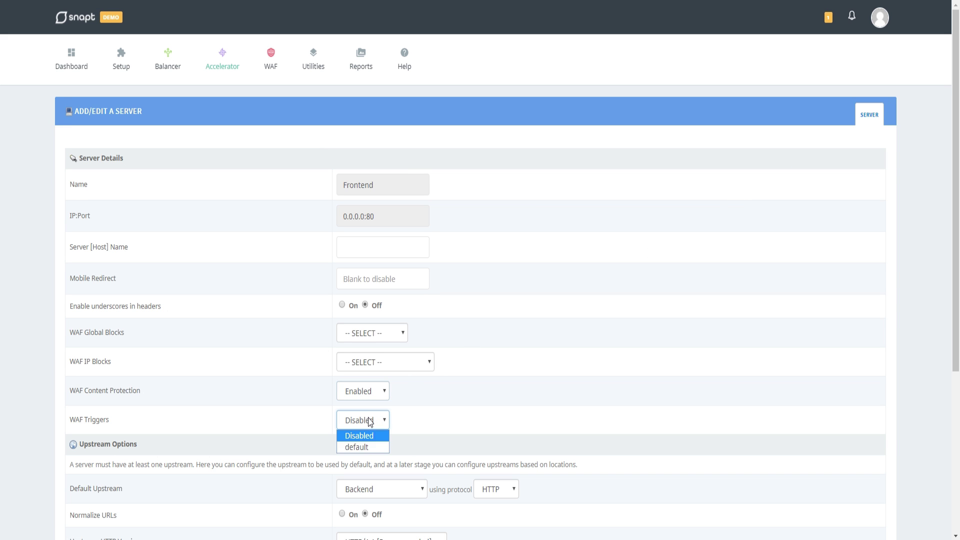
{"action": "left_click", "coordinate": [365, 447]}
Finish and save the Frontend server's settings, and reload the Accelerator to apply the pending changes.
{"action": "scroll", "coordinate": [280, 450], "scroll_direction": "down", "scroll_amount": 5}
{"action": "left_click", "coordinate": [378, 400]}
{"action": "left_click", "coordinate": [370, 429]}
{"action": "left_click", "coordinate": [81, 501]}
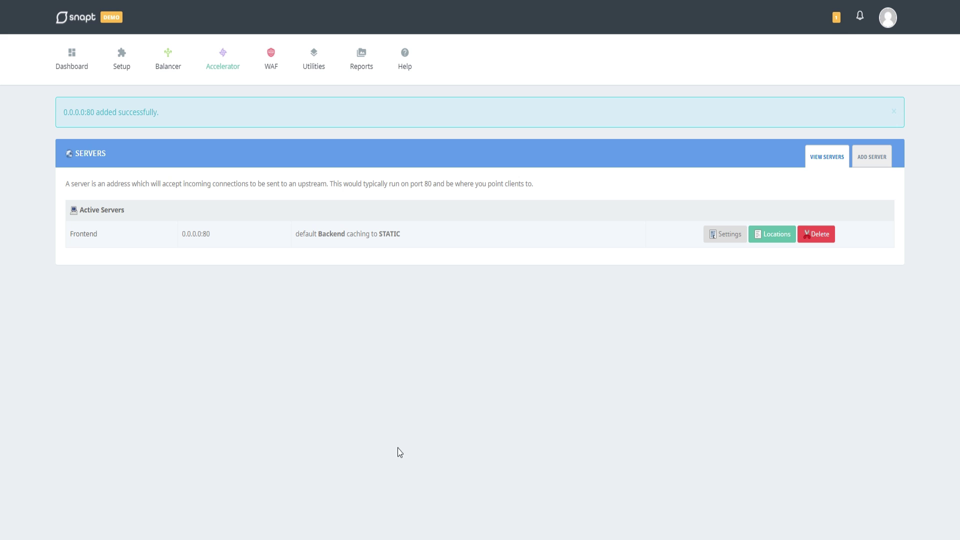
{"action": "left_click", "coordinate": [836, 19]}
{"action": "left_click", "coordinate": [624, 68]}
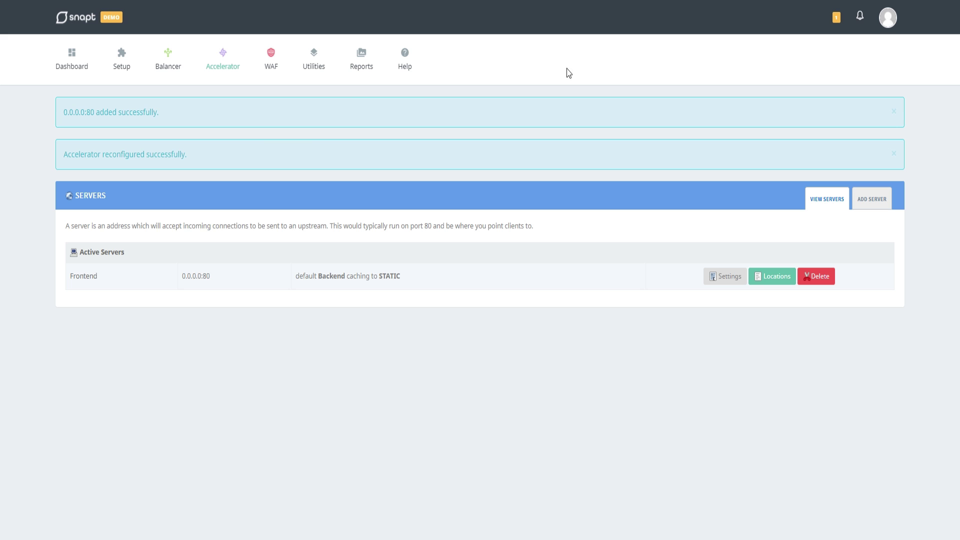
Review the Balancer's DeepSight response times and the HTTP status codes in its live traffic watch.
{"action": "mouse_move", "coordinate": [175, 61]}
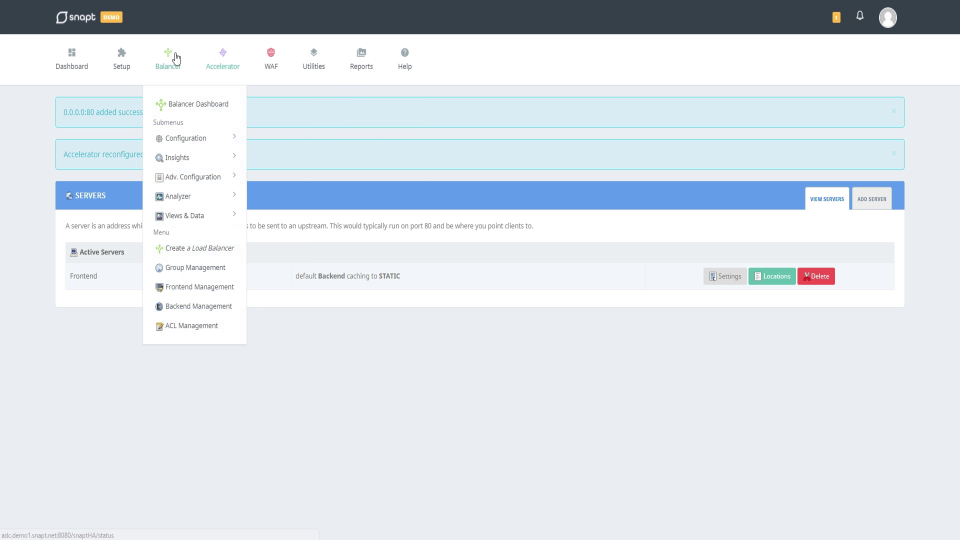
{"action": "left_click", "coordinate": [182, 107]}
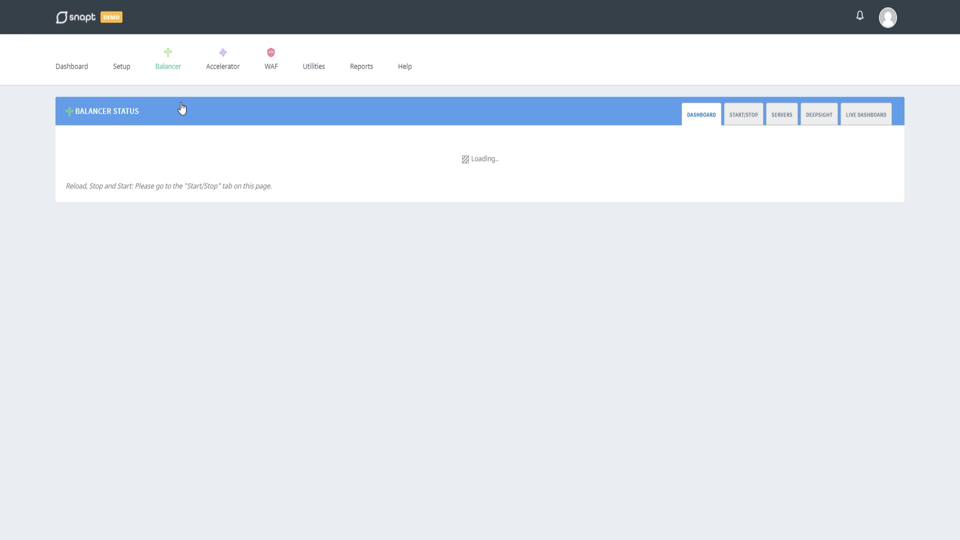
{"action": "left_click", "coordinate": [820, 122]}
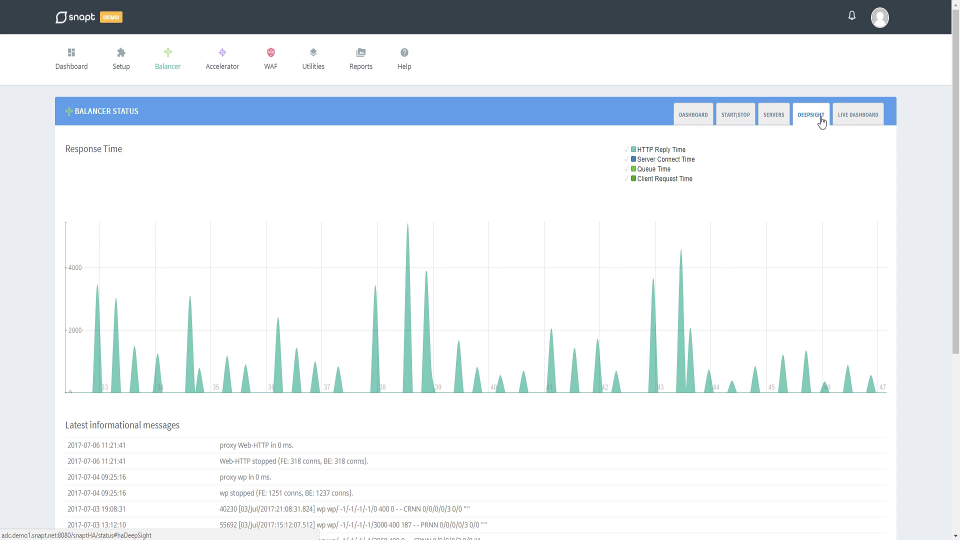
{"action": "left_click", "coordinate": [861, 119]}
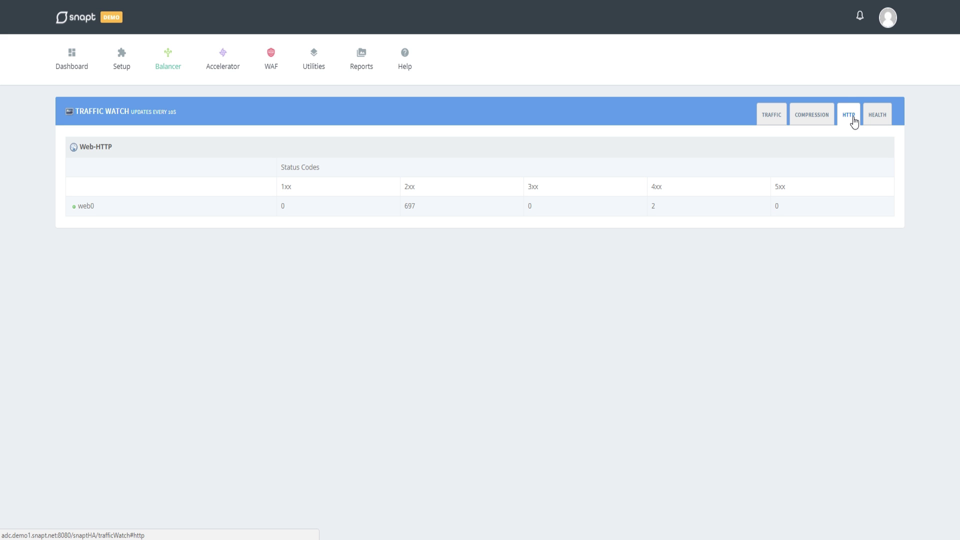
View the WAF dashboard overview and look over the IP Blacklisting, GeoIP Blacklisting and WAF Management options.
{"action": "left_click", "coordinate": [284, 66]}
{"action": "left_click", "coordinate": [284, 107]}
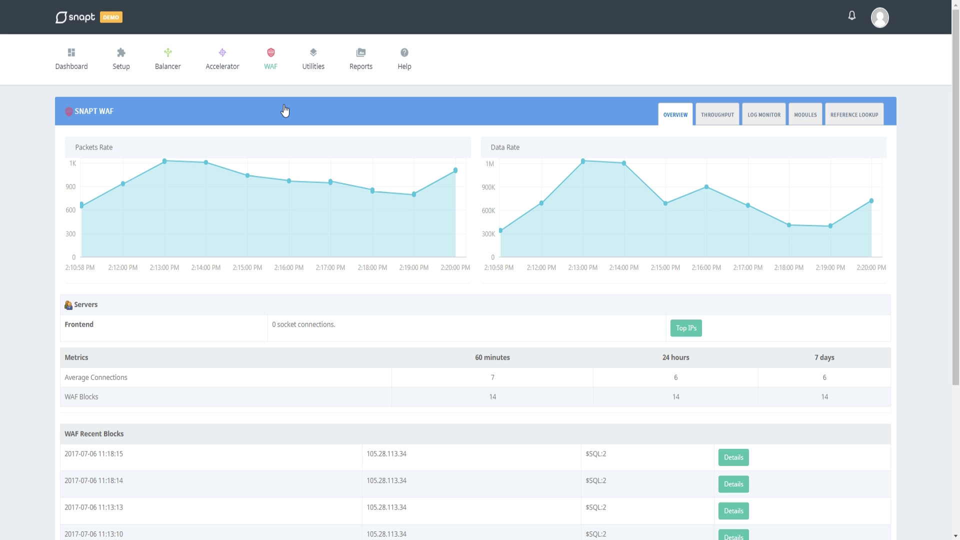
{"action": "left_click", "coordinate": [270, 59]}
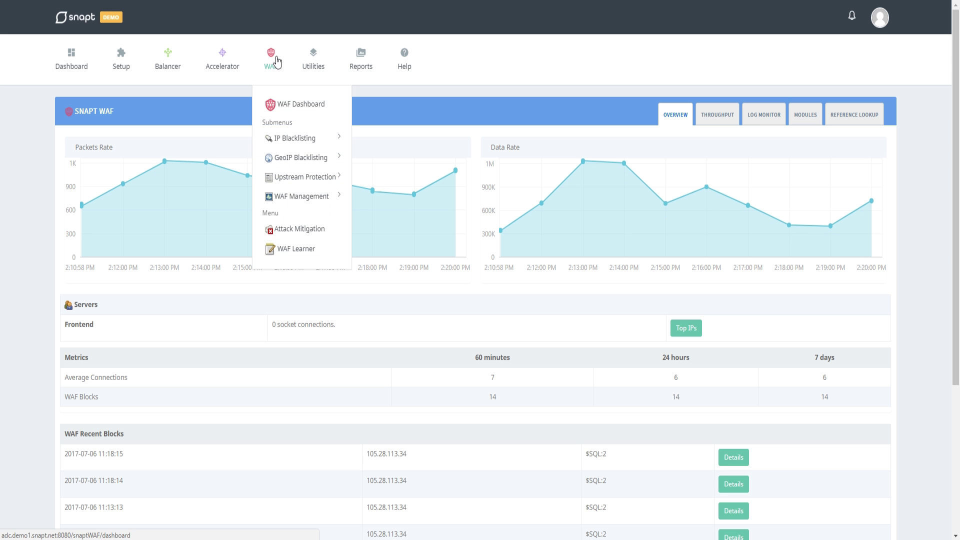
{"action": "mouse_move", "coordinate": [292, 143]}
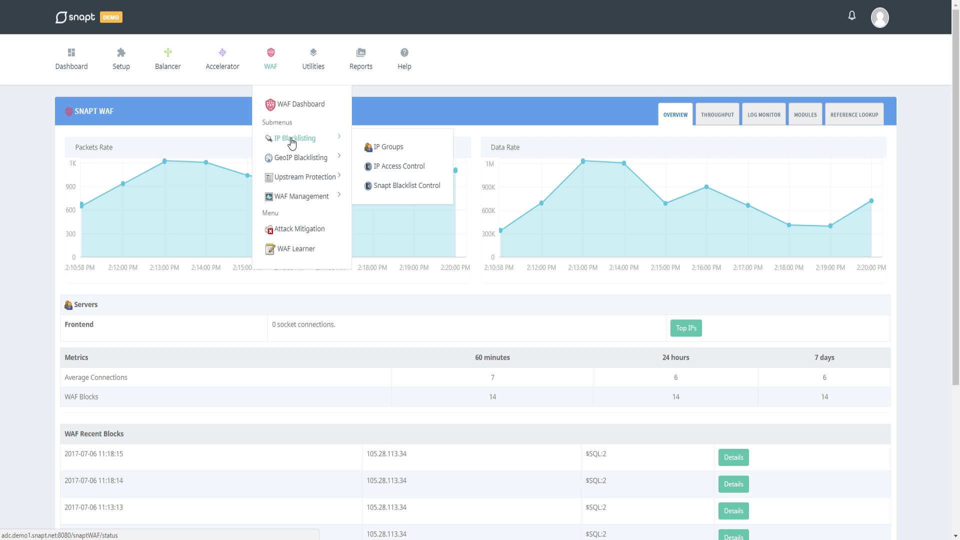
{"action": "mouse_move", "coordinate": [292, 163]}
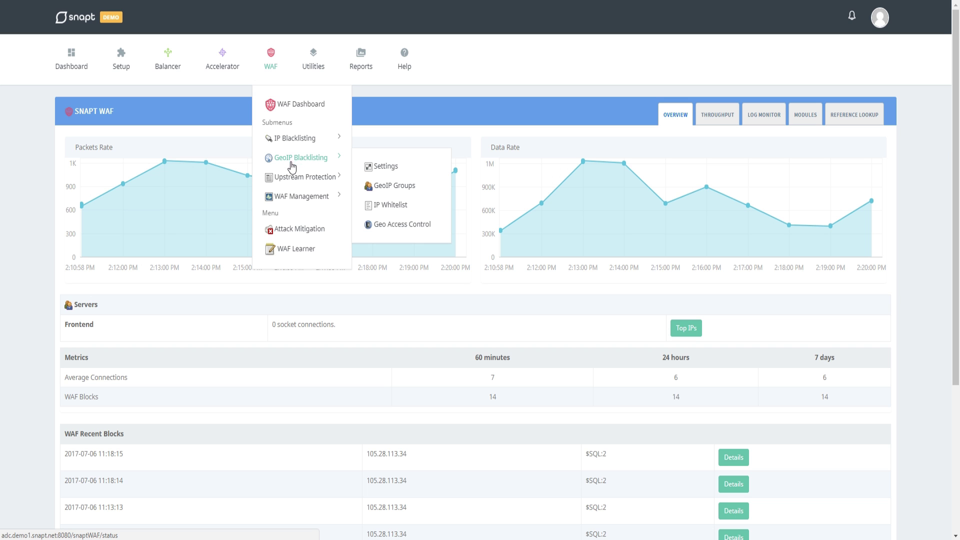
{"action": "mouse_move", "coordinate": [295, 203]}
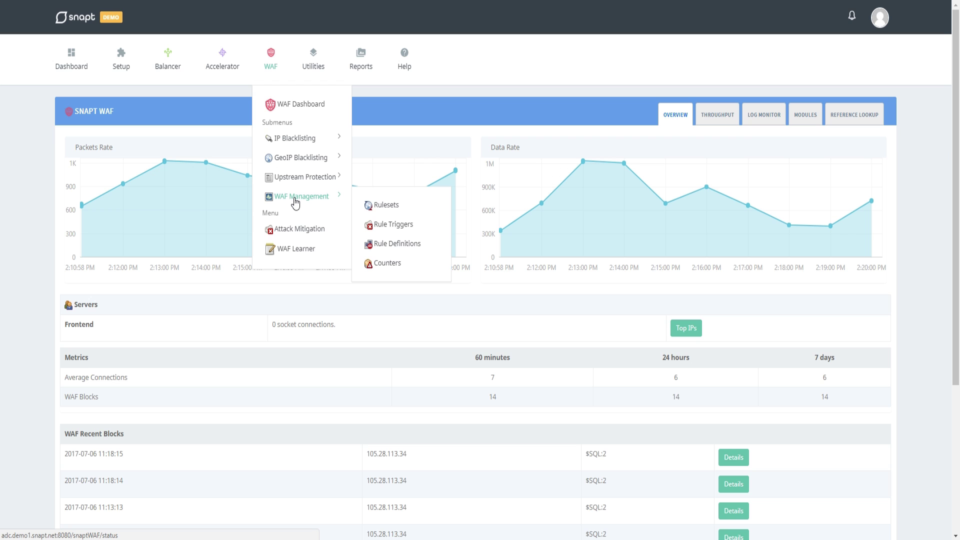